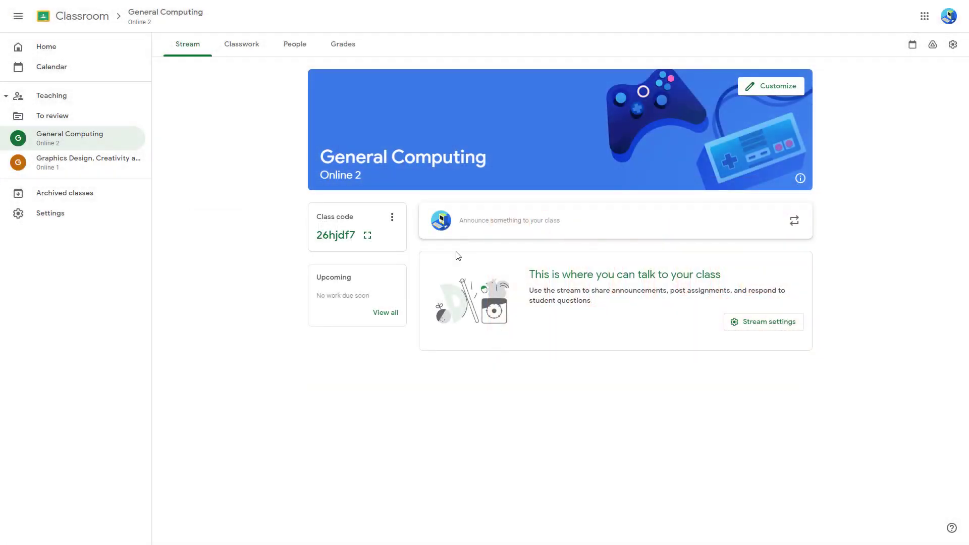
Step: Glance at the Graphics Design, Creativity and Animation class, then return to General Computing
{"action": "left_click", "coordinate": [93, 163]}
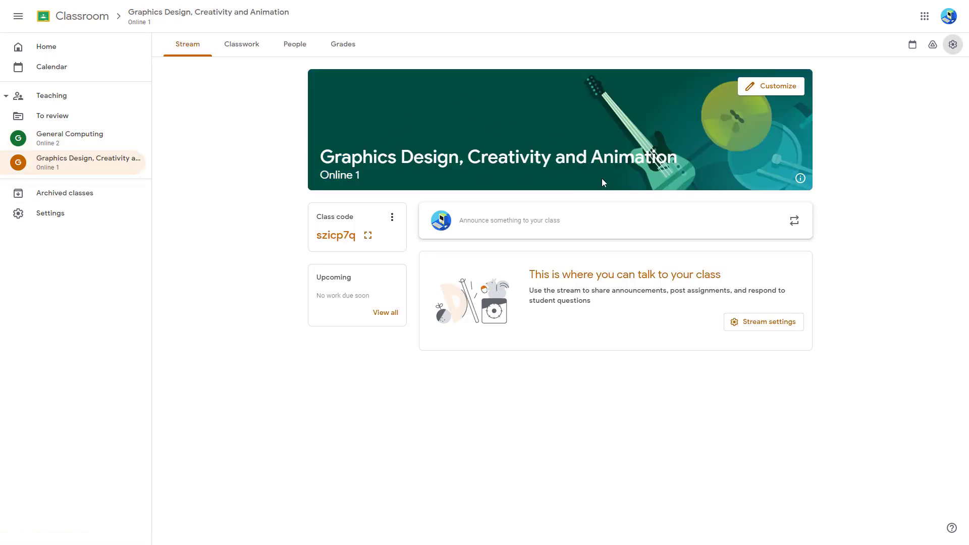
{"action": "left_click", "coordinate": [89, 143]}
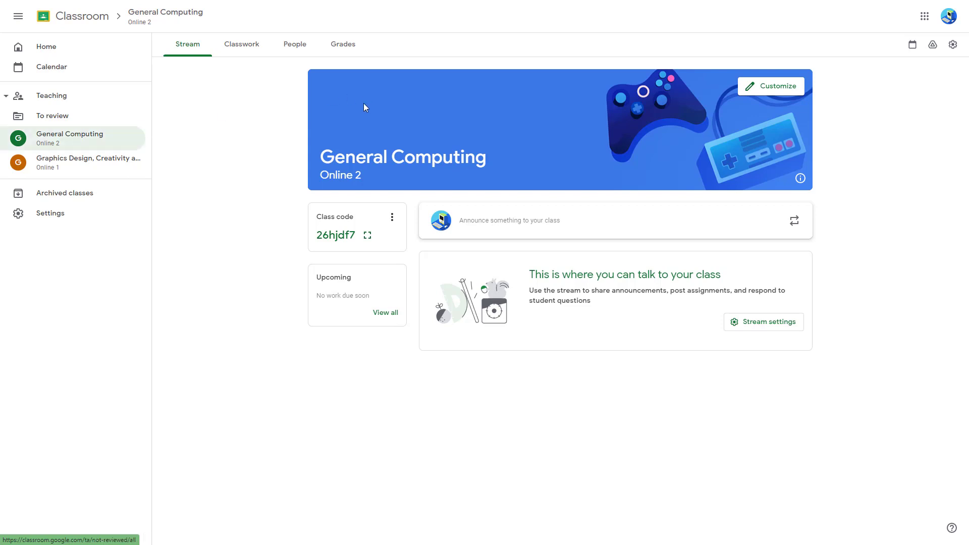
Step: Bring up the General Computing stream's appearance settings and start a custom header photo upload
{"action": "left_click", "coordinate": [772, 88]}
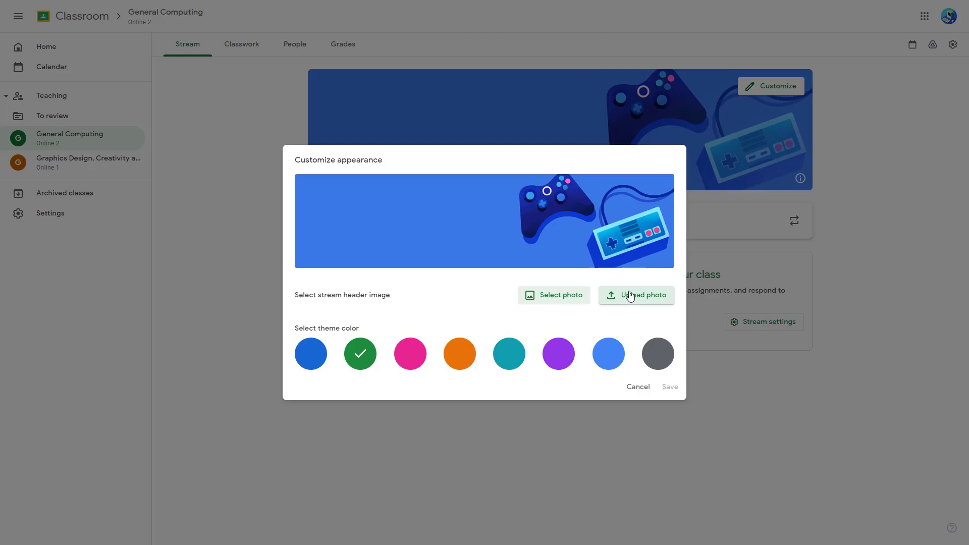
{"action": "left_click", "coordinate": [628, 295]}
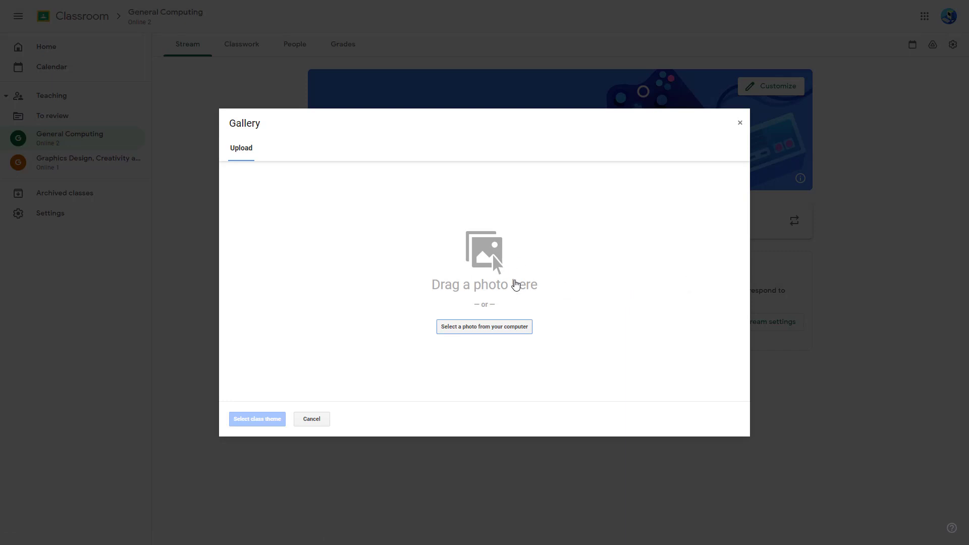
Step: Upload 5.jpg from the Images folder on TT (L:) as the header photo
{"action": "left_click", "coordinate": [459, 328]}
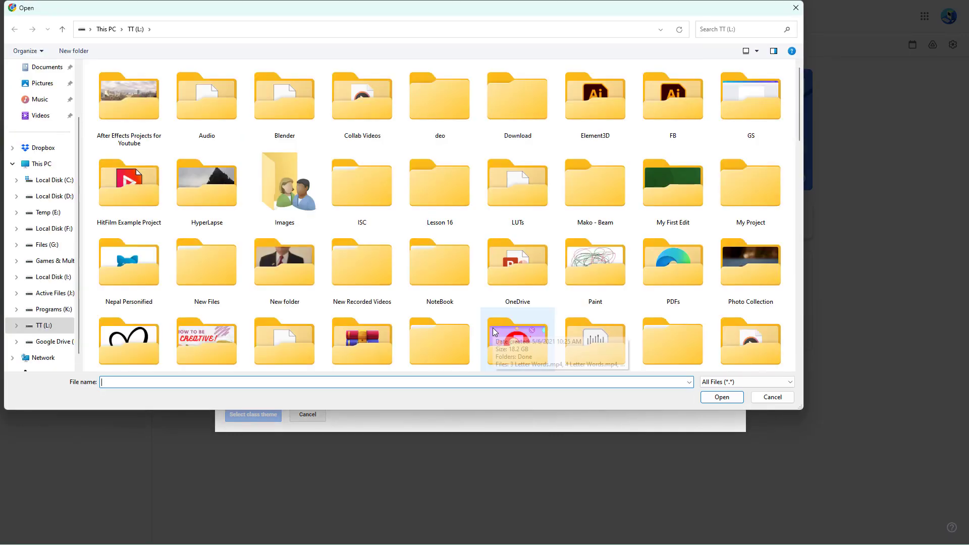
{"action": "scroll", "coordinate": [524, 146], "scroll_direction": "down", "scroll_amount": 2}
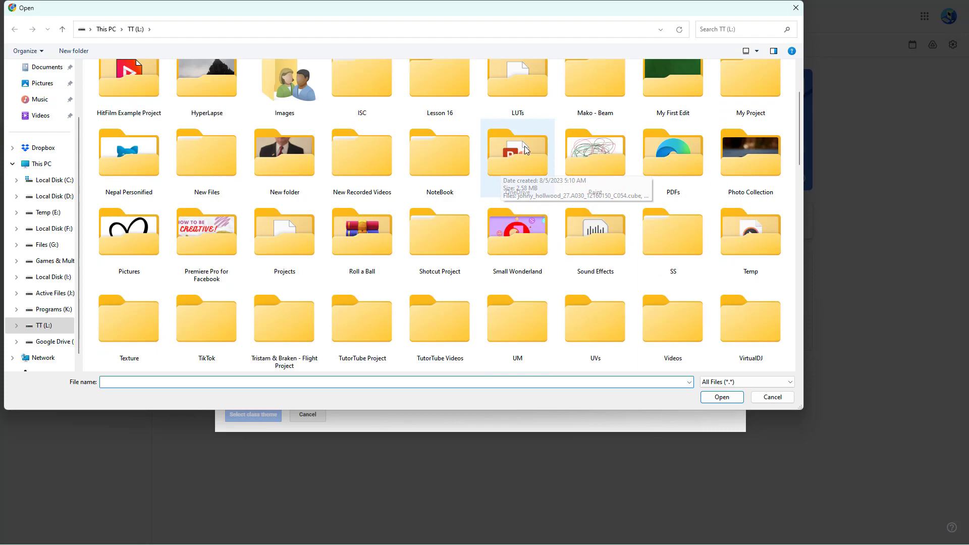
{"action": "scroll", "coordinate": [525, 146], "scroll_direction": "down", "scroll_amount": 3}
{"action": "scroll", "coordinate": [525, 145], "scroll_direction": "down", "scroll_amount": 3}
{"action": "scroll", "coordinate": [525, 146], "scroll_direction": "up", "scroll_amount": 5}
{"action": "scroll", "coordinate": [525, 147], "scroll_direction": "down", "scroll_amount": 3}
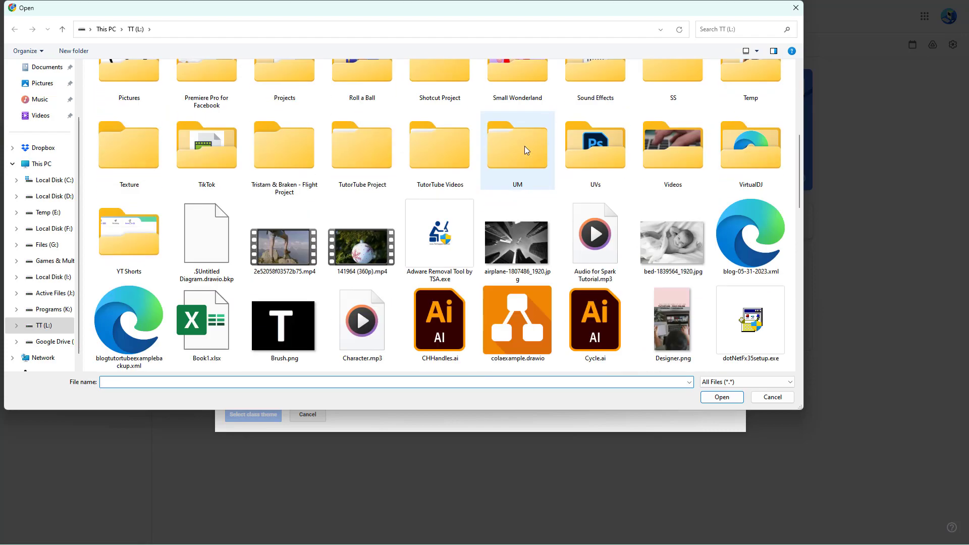
{"action": "scroll", "coordinate": [525, 146], "scroll_direction": "down", "scroll_amount": 2}
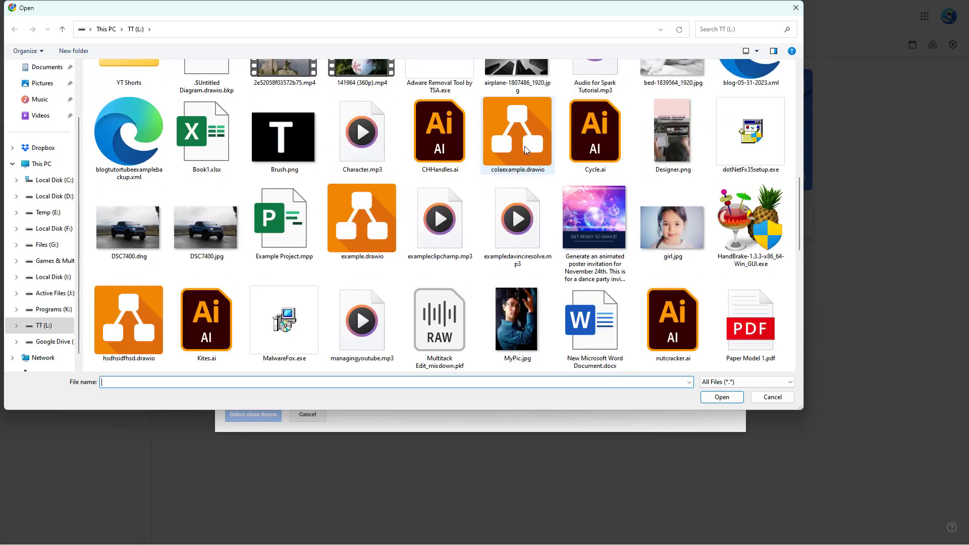
{"action": "scroll", "coordinate": [525, 145], "scroll_direction": "down", "scroll_amount": 4}
{"action": "scroll", "coordinate": [526, 151], "scroll_direction": "up", "scroll_amount": 3}
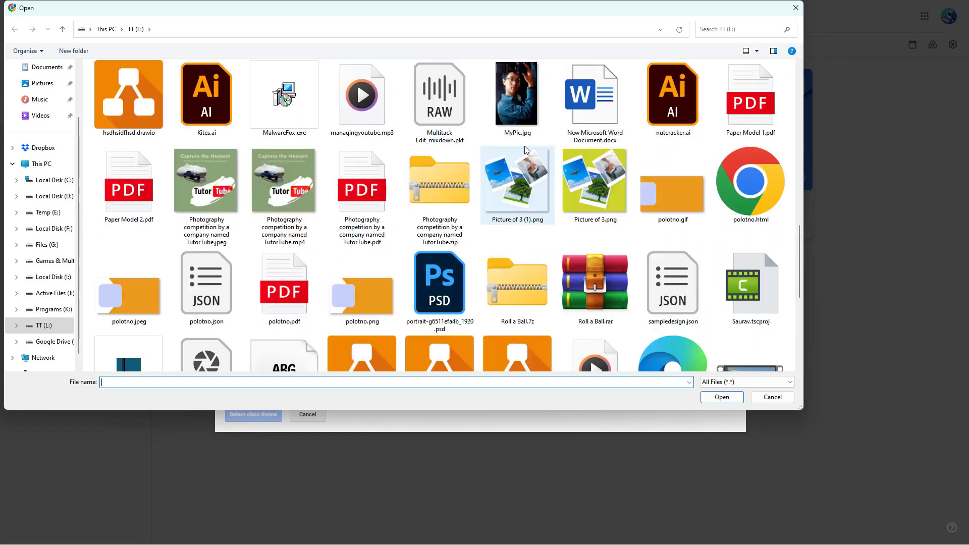
{"action": "scroll", "coordinate": [526, 150], "scroll_direction": "up", "scroll_amount": 5}
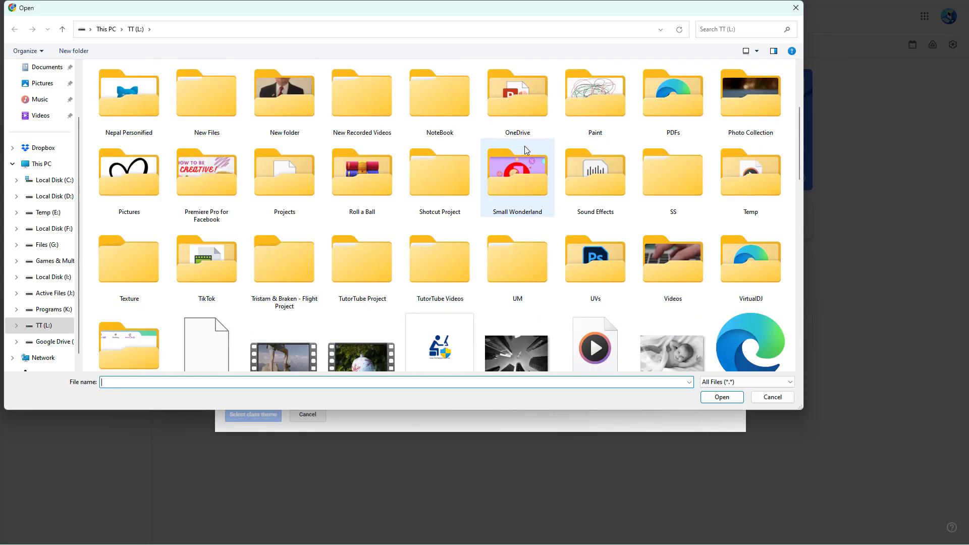
{"action": "scroll", "coordinate": [416, 152], "scroll_direction": "up", "scroll_amount": 3}
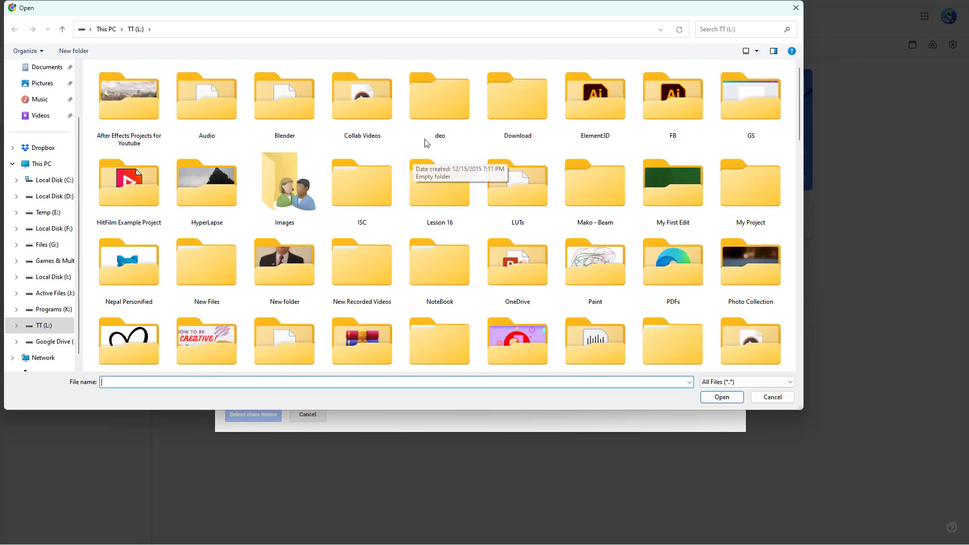
{"action": "left_click", "coordinate": [431, 134]}
{"action": "key", "text": "i"}
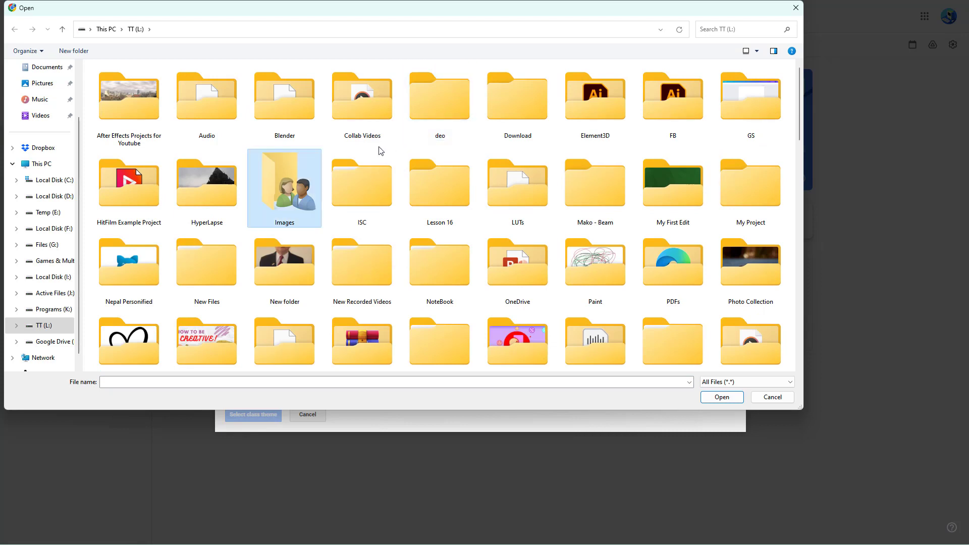
{"action": "double_click", "coordinate": [306, 172]}
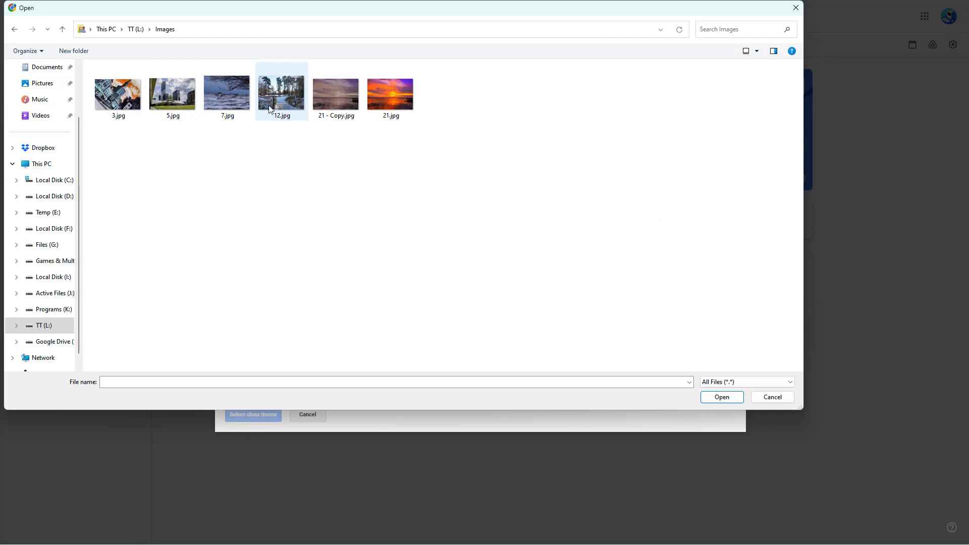
{"action": "left_click", "coordinate": [165, 97]}
{"action": "left_click", "coordinate": [719, 397]}
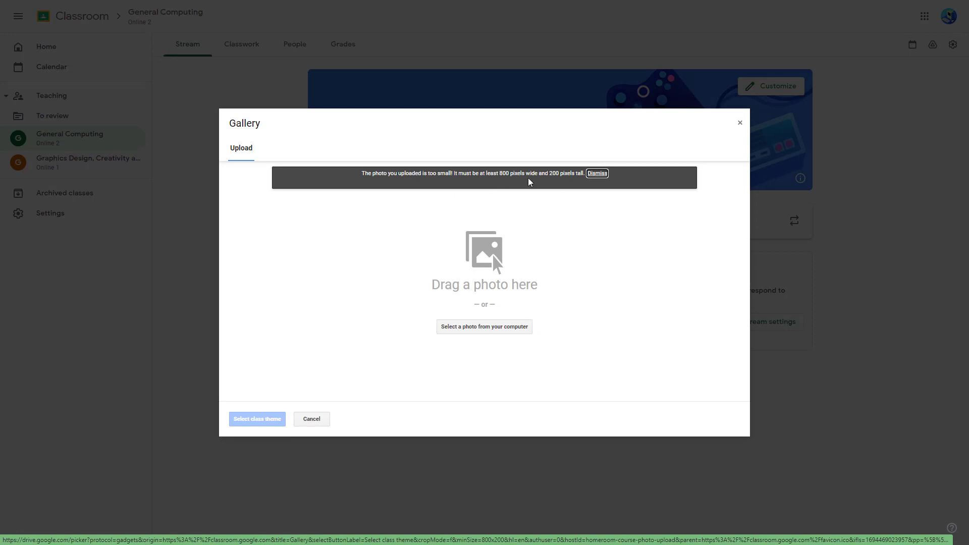
Step: Dismiss the photo-too-small warning and reopen the computer file picker
{"action": "left_click", "coordinate": [598, 174]}
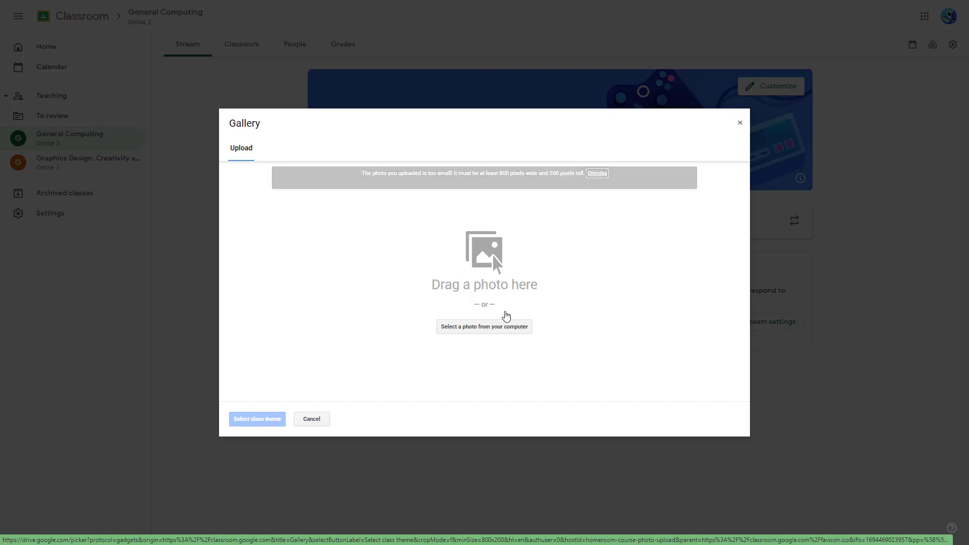
{"action": "left_click", "coordinate": [492, 327]}
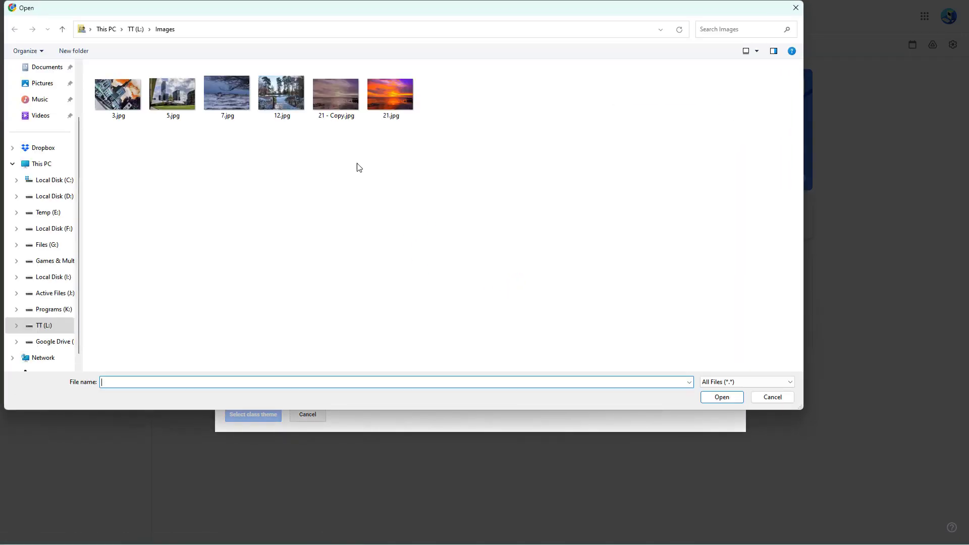
Step: Upload DSC7400.jpg, the blue pickup truck photo, from the TT (L:) drive
{"action": "left_click", "coordinate": [136, 28]}
{"action": "scroll", "coordinate": [602, 212], "scroll_direction": "down", "scroll_amount": 2}
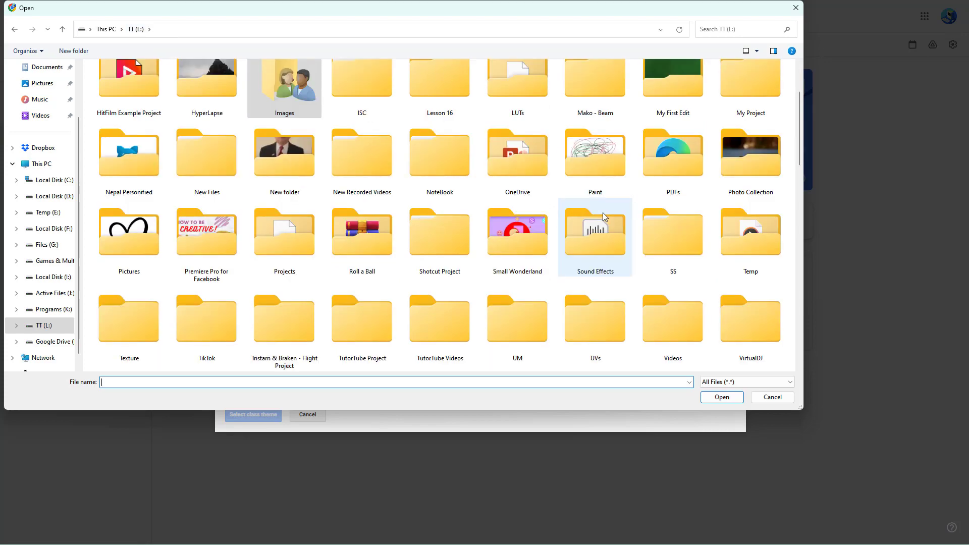
{"action": "scroll", "coordinate": [602, 213], "scroll_direction": "down", "scroll_amount": 5}
{"action": "scroll", "coordinate": [602, 211], "scroll_direction": "down", "scroll_amount": 2}
{"action": "scroll", "coordinate": [549, 218], "scroll_direction": "up", "scroll_amount": 2}
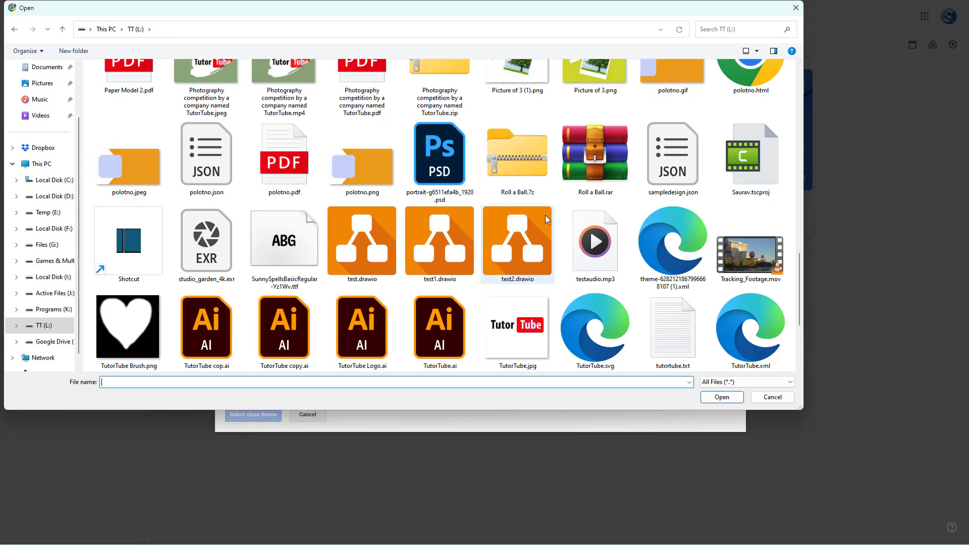
{"action": "scroll", "coordinate": [547, 219], "scroll_direction": "up", "scroll_amount": 5}
{"action": "scroll", "coordinate": [687, 240], "scroll_direction": "down", "scroll_amount": 2}
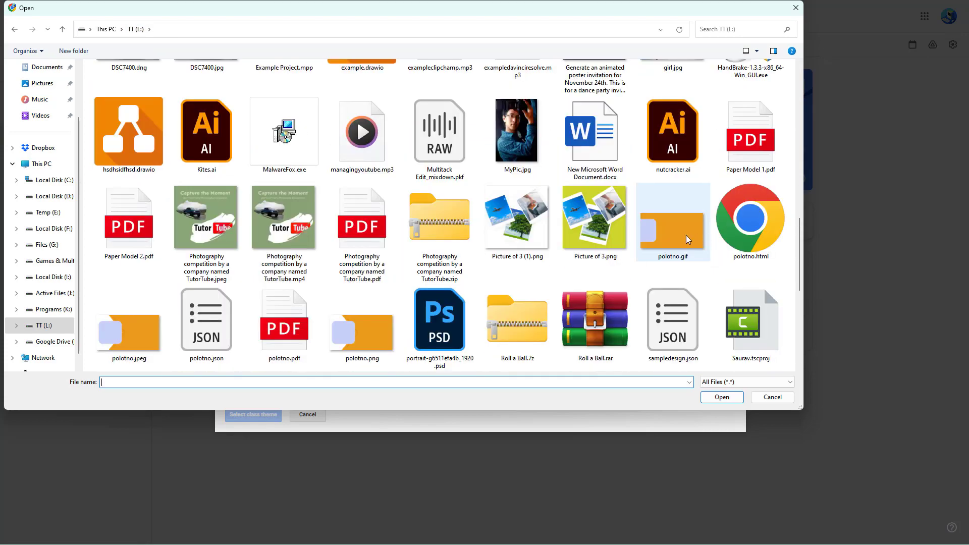
{"action": "scroll", "coordinate": [461, 244], "scroll_direction": "down", "scroll_amount": 5}
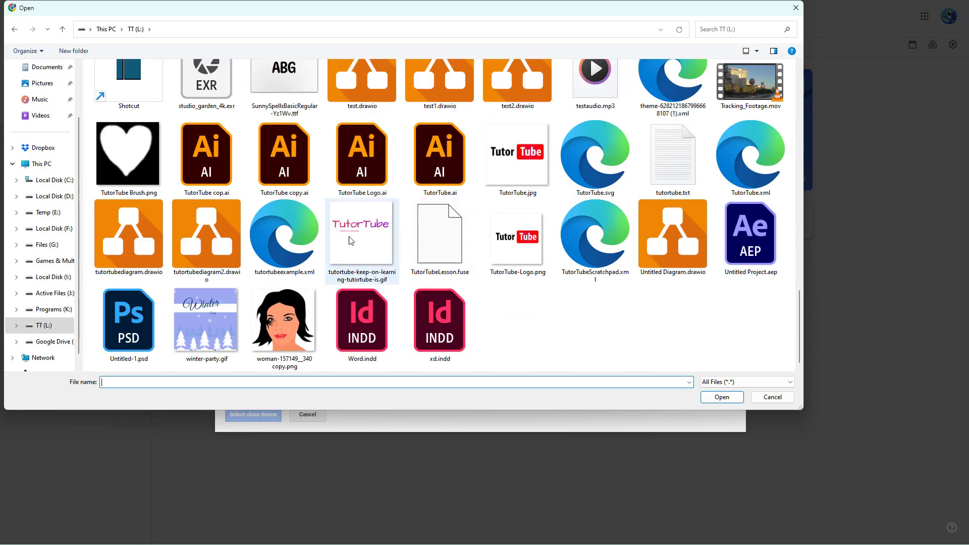
{"action": "scroll", "coordinate": [303, 227], "scroll_direction": "up", "scroll_amount": 5}
{"action": "scroll", "coordinate": [264, 215], "scroll_direction": "up", "scroll_amount": 10}
{"action": "scroll", "coordinate": [264, 216], "scroll_direction": "down", "scroll_amount": 5}
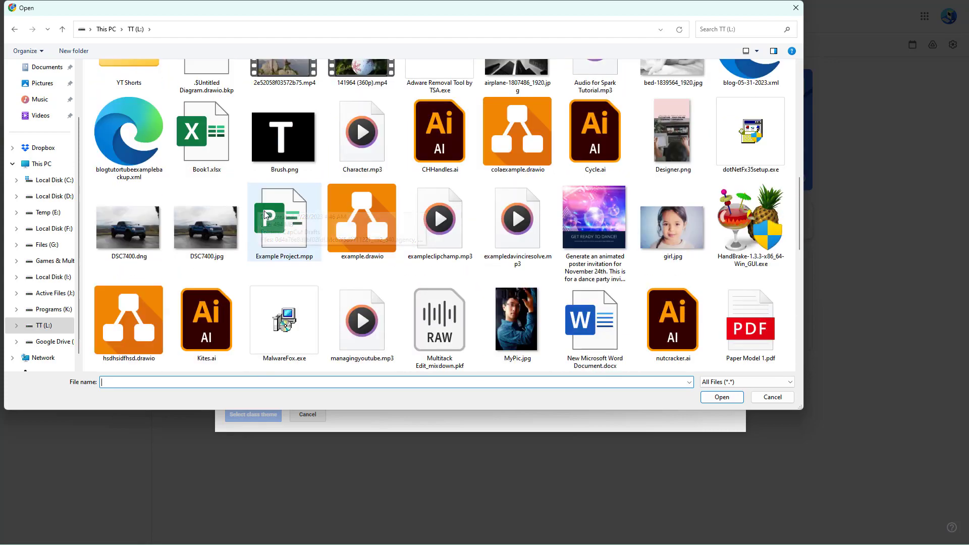
{"action": "scroll", "coordinate": [273, 216], "scroll_direction": "up", "scroll_amount": 2}
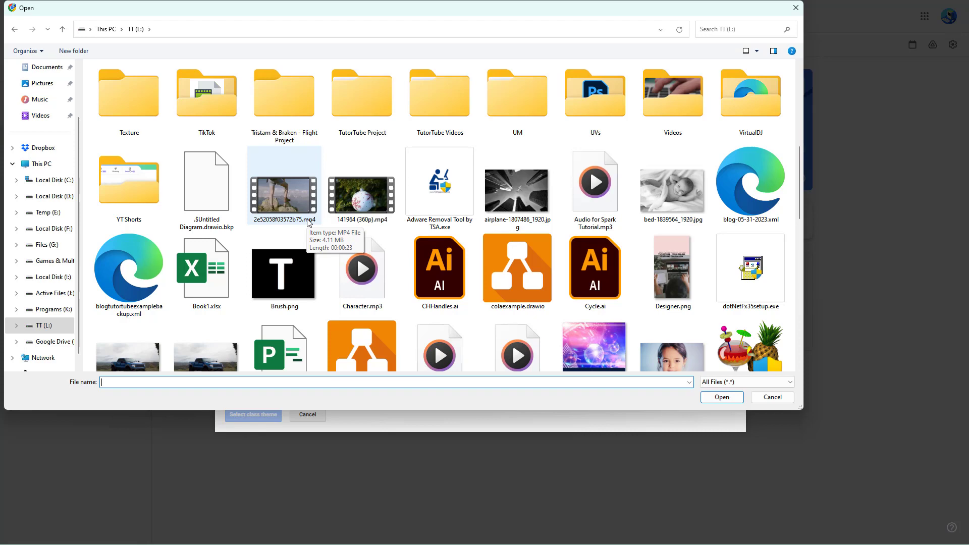
{"action": "scroll", "coordinate": [308, 222], "scroll_direction": "down", "scroll_amount": 2}
{"action": "left_click", "coordinate": [206, 226]}
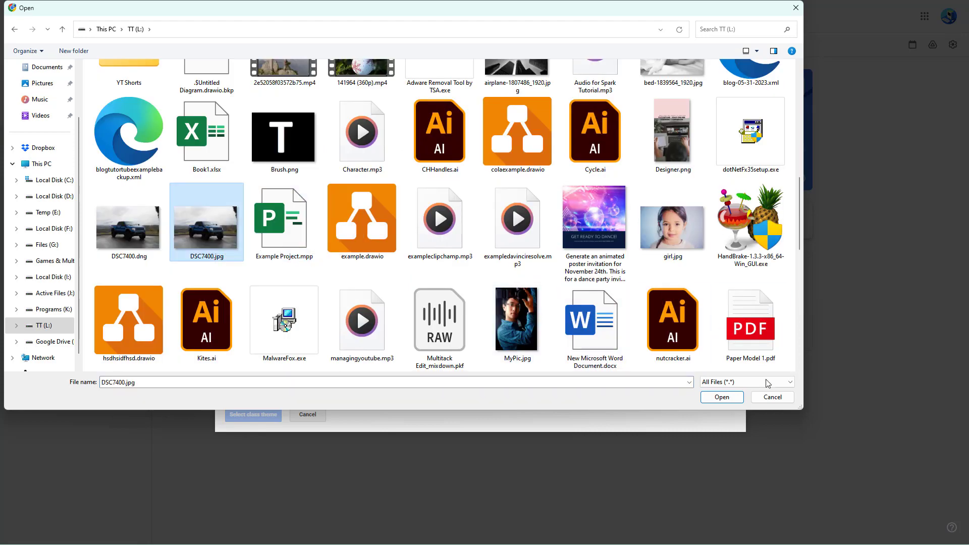
{"action": "left_click", "coordinate": [715, 397]}
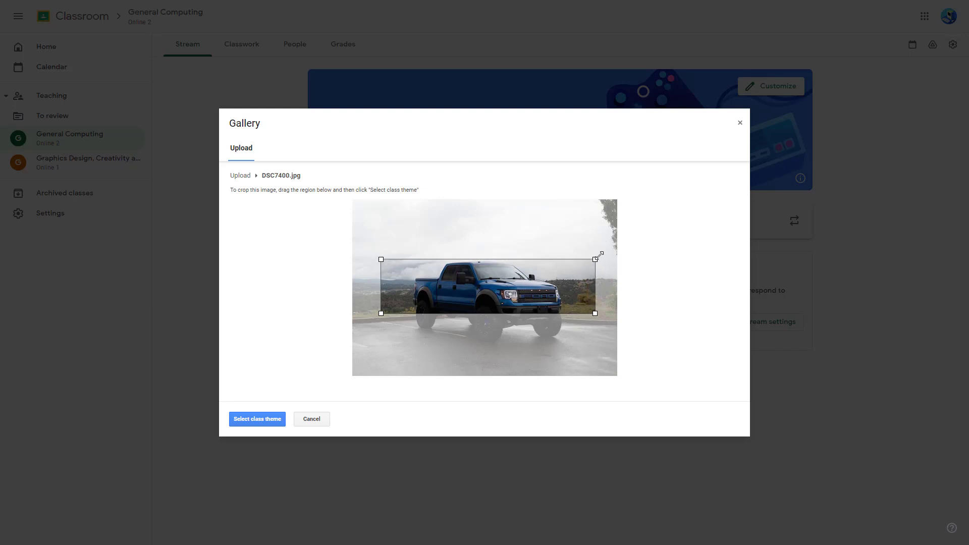
Step: Crop the truck photo to a full-width band including the wheels and apply it as header
{"action": "mouse_move", "coordinate": [586, 261]}
{"action": "left_mouse_down"}
{"action": "mouse_move", "coordinate": [613, 253]}
{"action": "mouse_move", "coordinate": [554, 246]}
{"action": "left_mouse_up"}
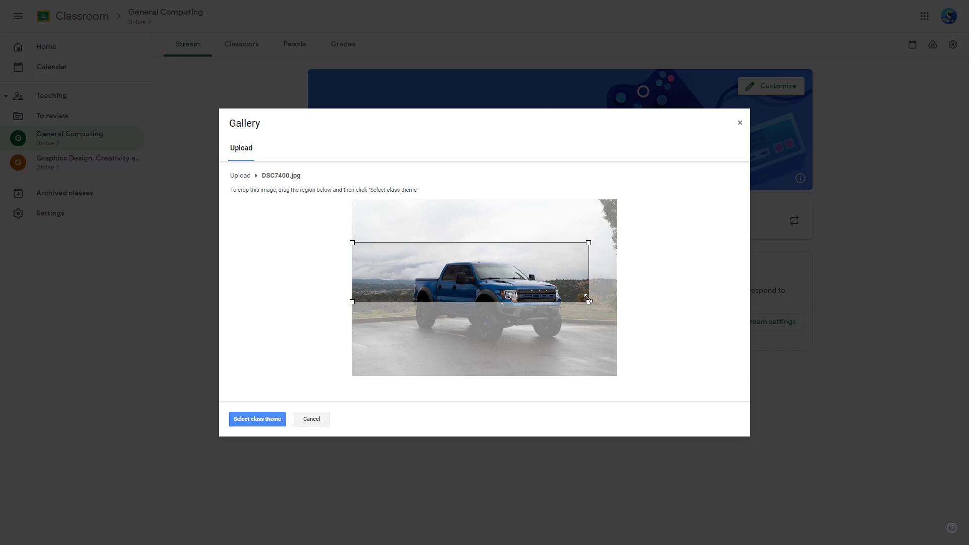
{"action": "mouse_move", "coordinate": [588, 303]}
{"action": "left_mouse_down"}
{"action": "mouse_move", "coordinate": [612, 307]}
{"action": "mouse_move", "coordinate": [594, 332]}
{"action": "left_mouse_up"}
{"action": "left_click_drag", "start_coordinate": [525, 272], "coordinate": [526, 283]}
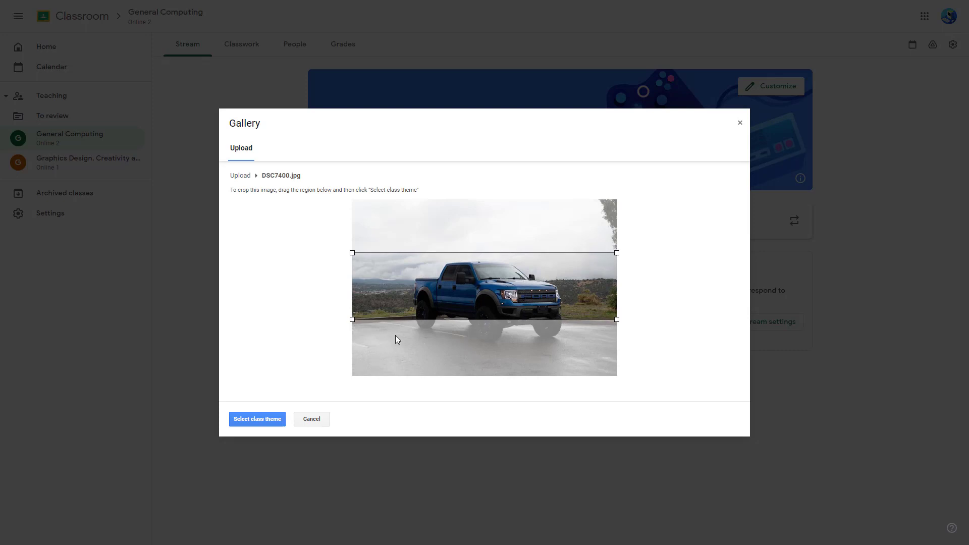
{"action": "left_click", "coordinate": [258, 418]}
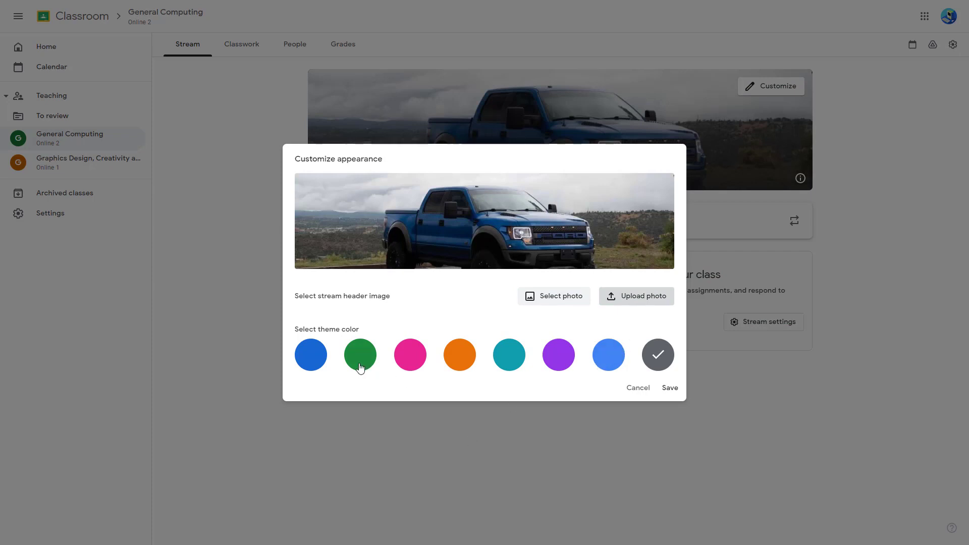
Step: Choose blue as the General Computing theme colour and save the appearance
{"action": "left_click", "coordinate": [307, 356]}
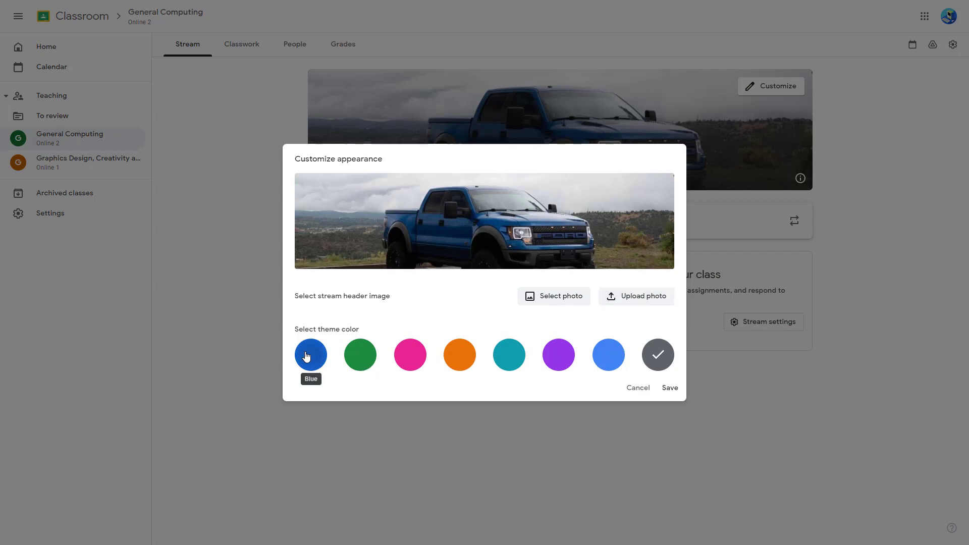
{"action": "left_click", "coordinate": [667, 389]}
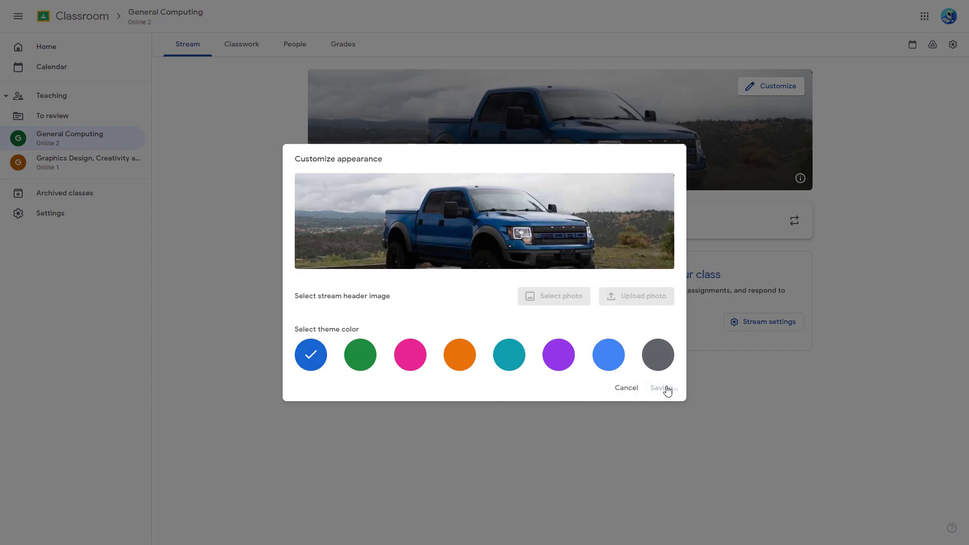